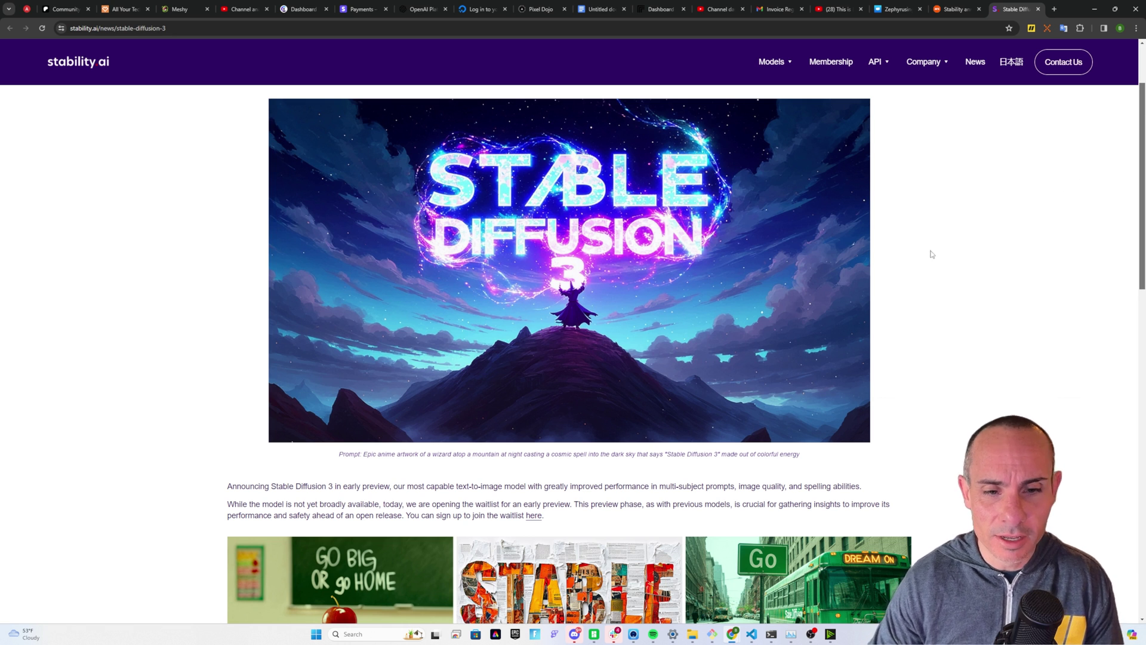
Scroll down and back up through the stability.ai Stable Diffusion 3 announcement.
scroll(931, 251, down, 1)
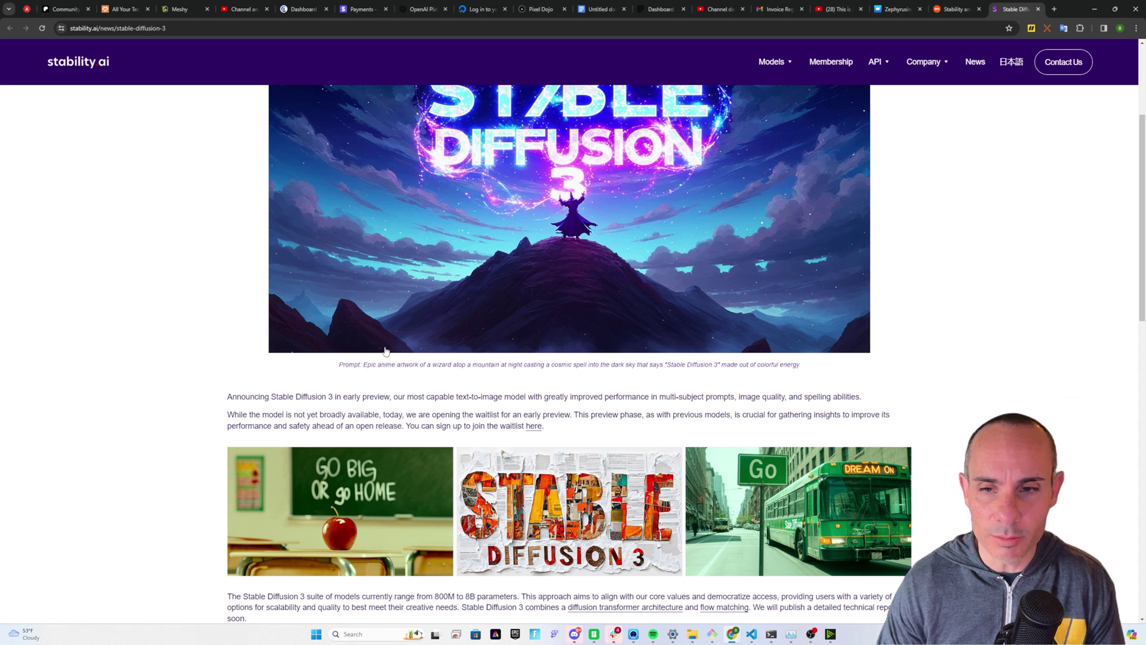
scroll(676, 349, up, 1)
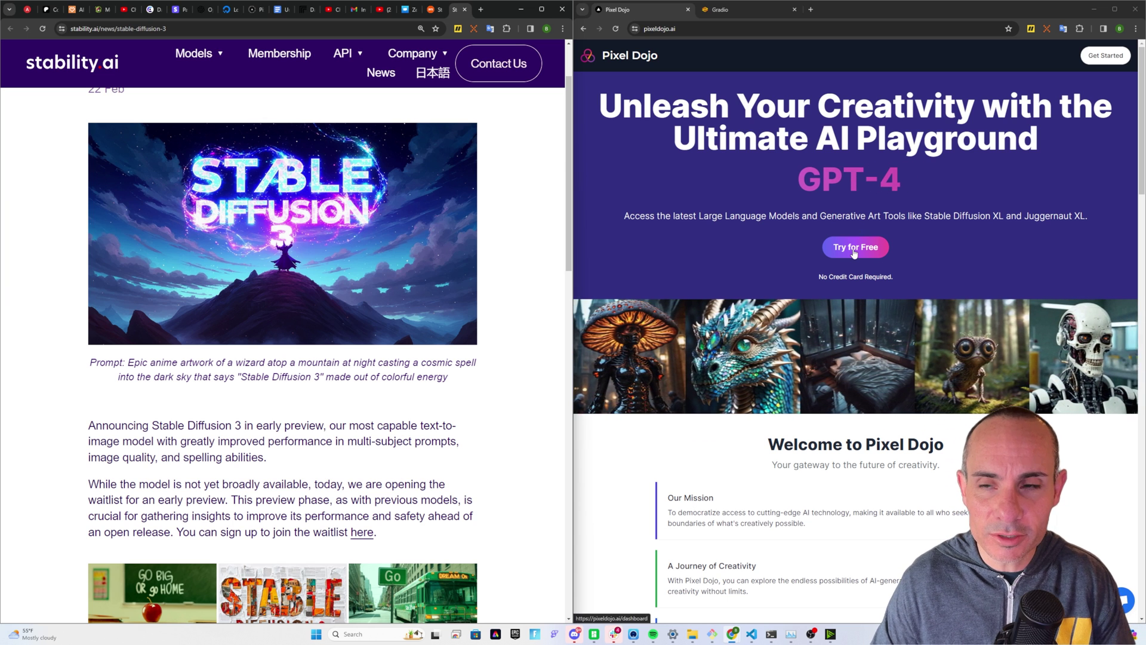
Enter Pixel Dojo for free and open the Stable Diffusion generator with Stability AI SDXL as the model.
click(855, 249)
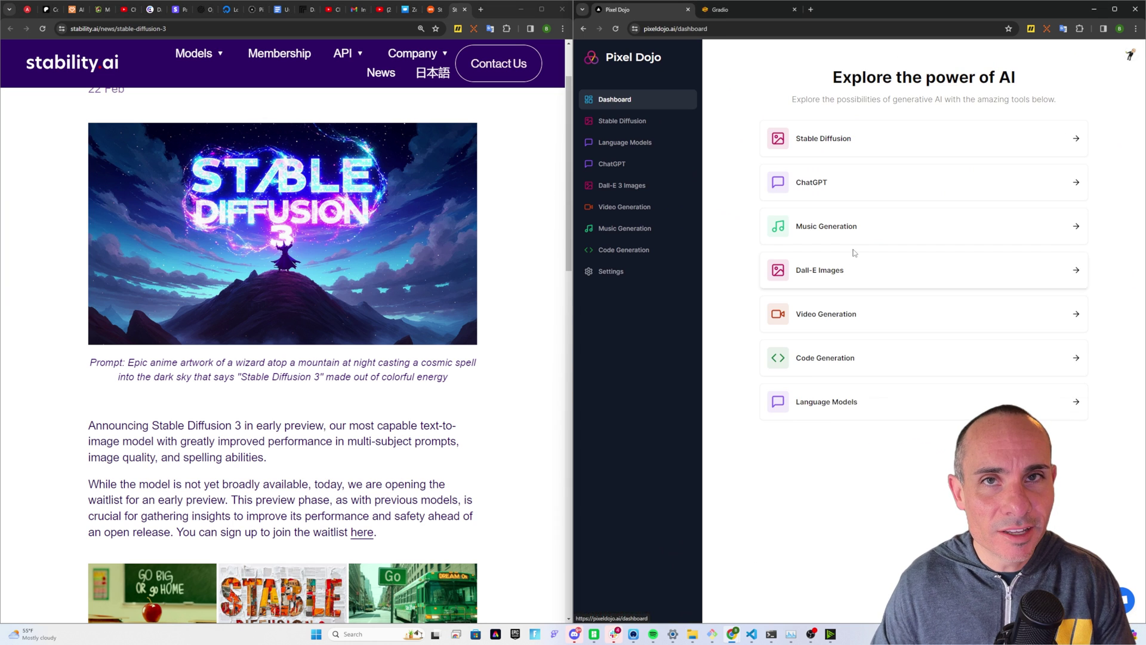
click(657, 128)
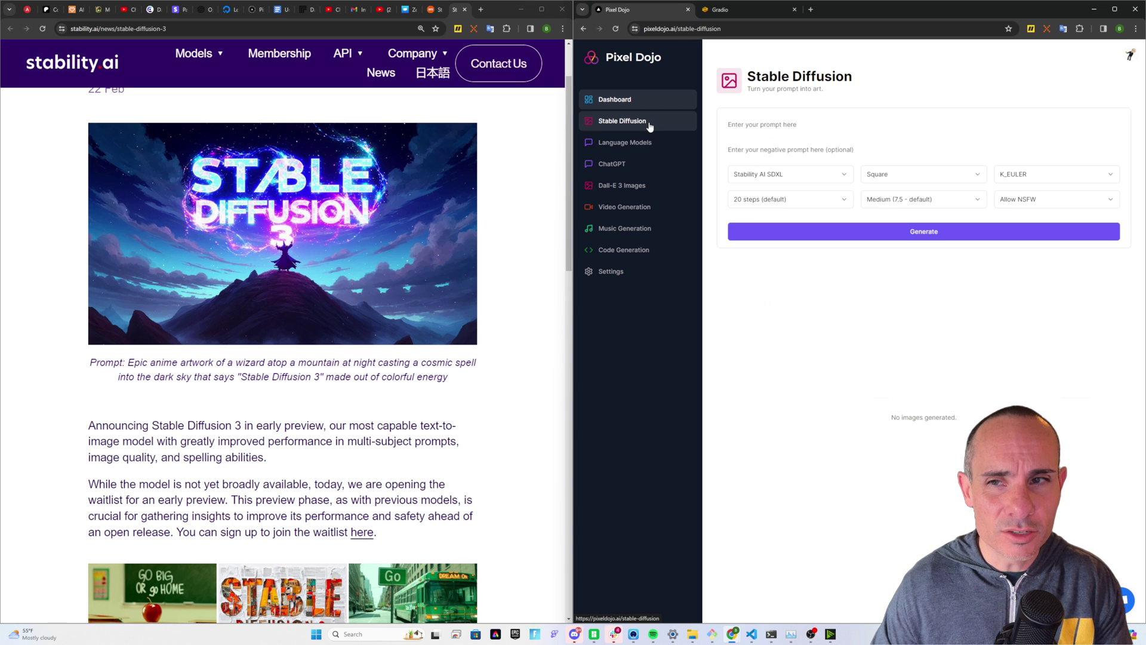
click(830, 175)
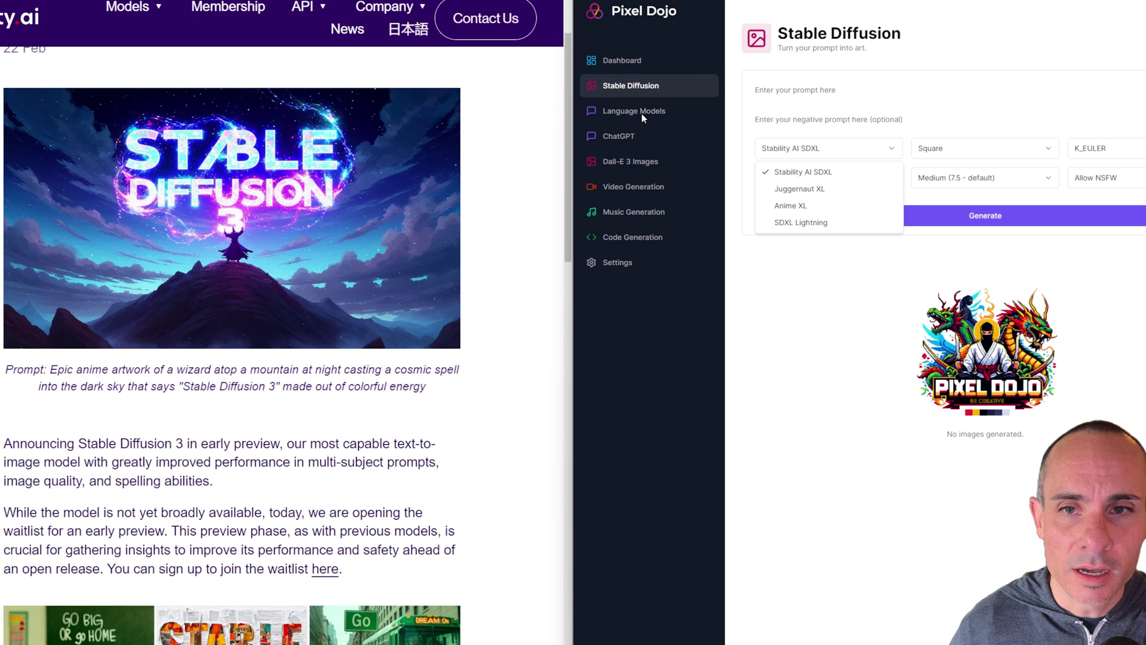
click(635, 147)
Look over the Language Models and Dall-E 3 Images pages, then return to the Stable Diffusion generator.
click(645, 117)
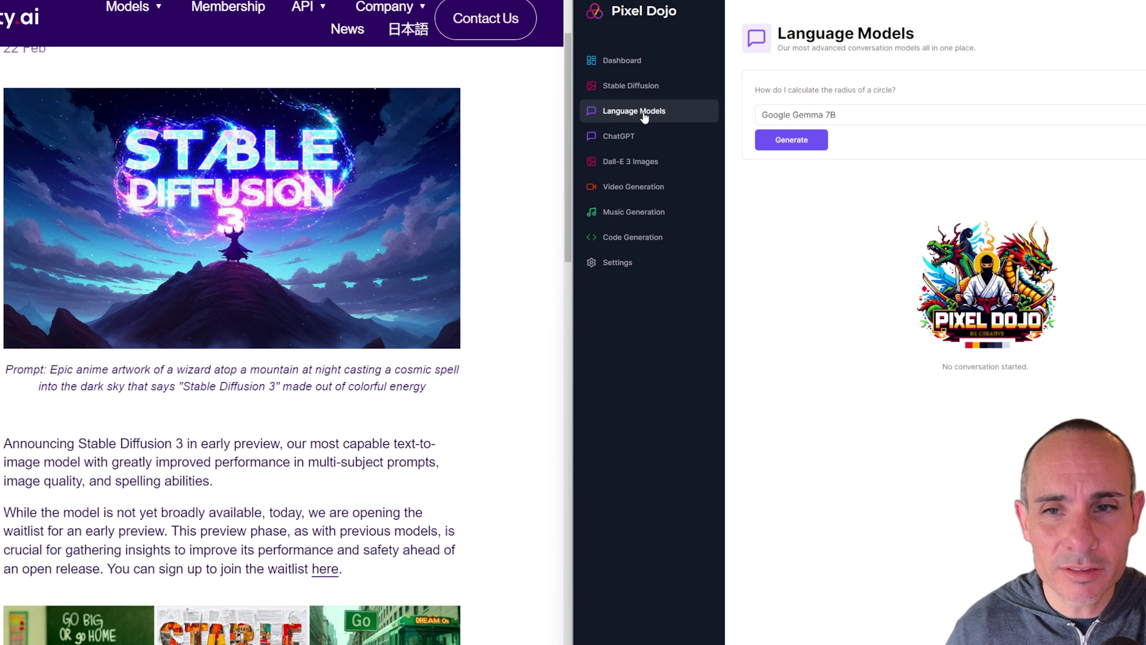
click(647, 165)
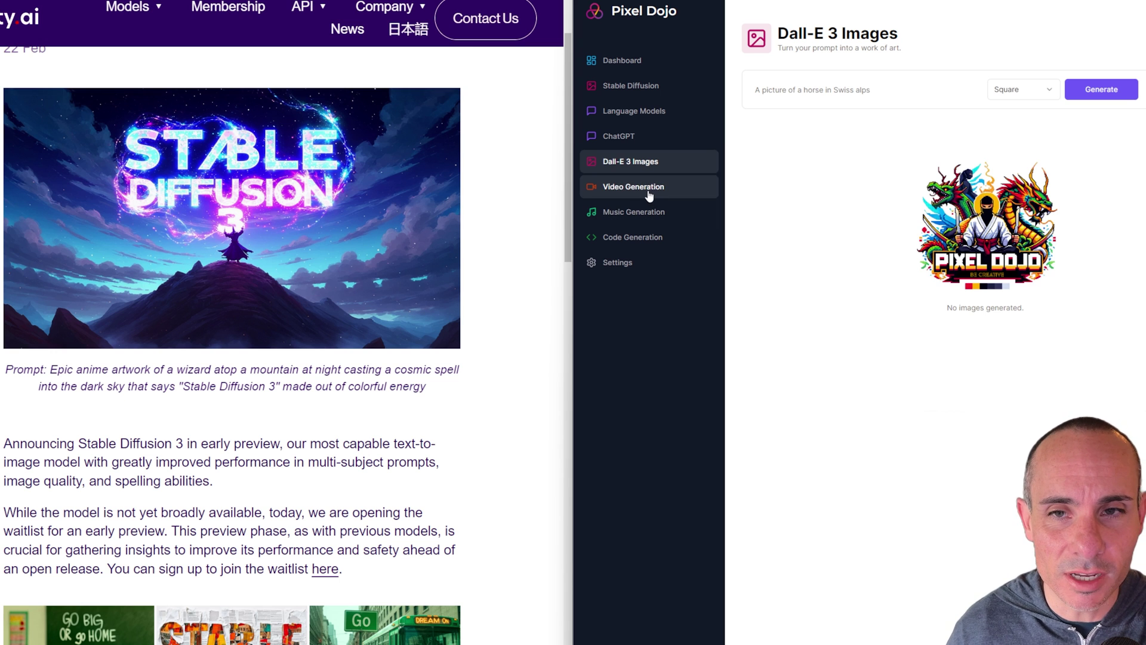
click(647, 89)
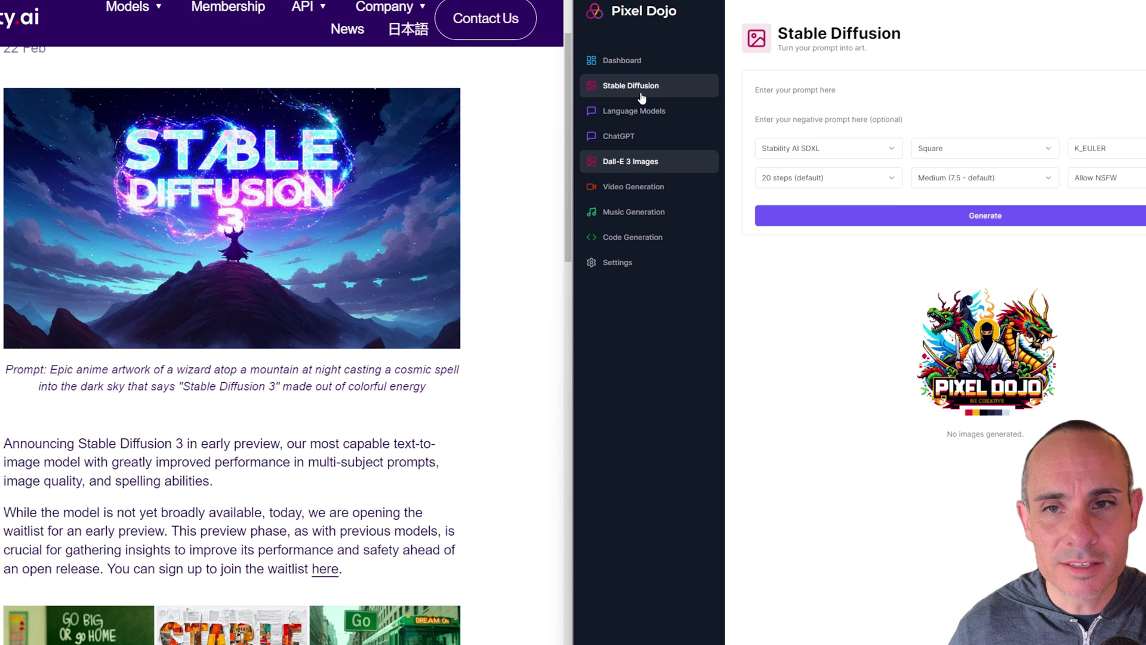
click(883, 154)
Copy the caption's wizard-on-a-mountain prompt and generate it with SDXL at 50 steps.
click(806, 173)
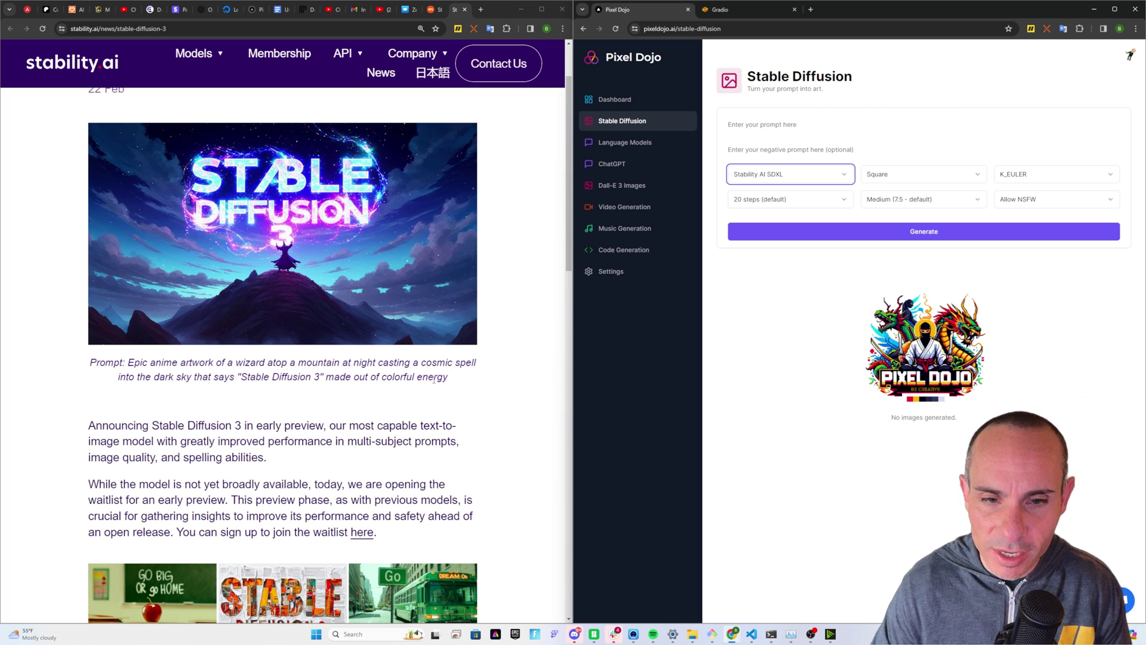
drag(448, 377, 128, 363)
key(ctrl+c)
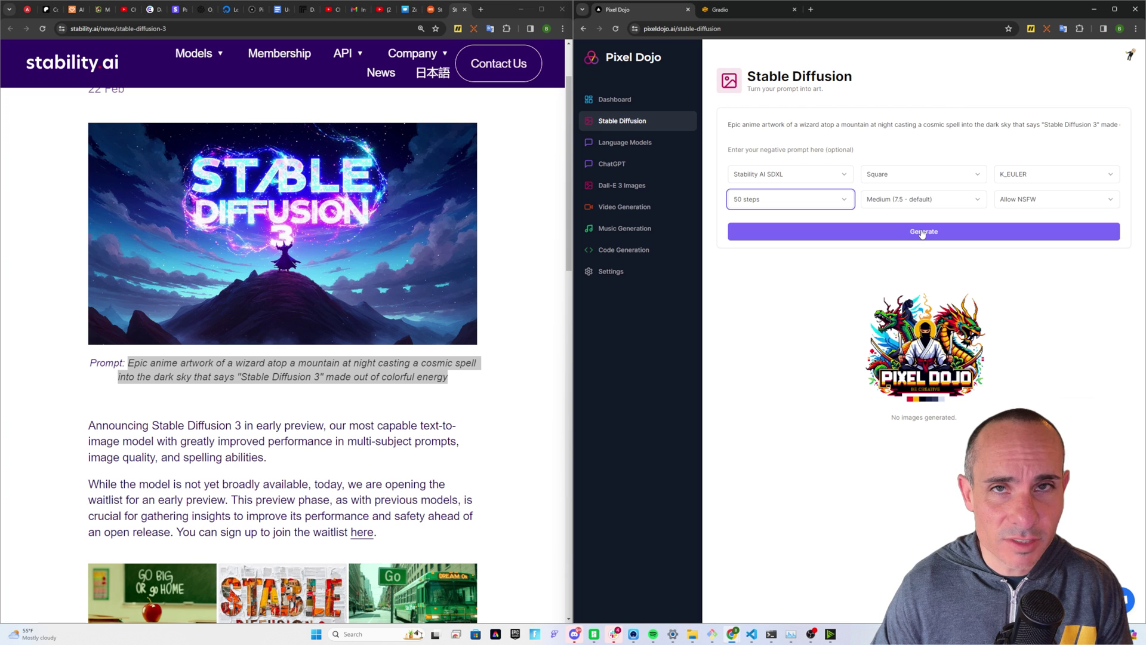
click(922, 233)
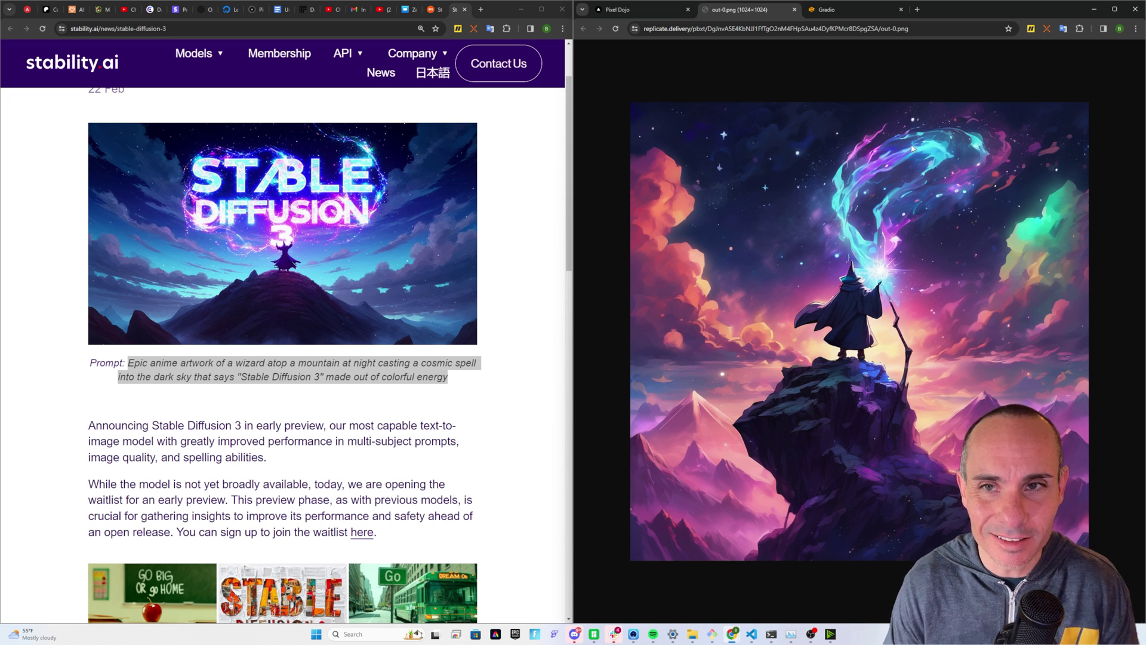
Close the out-0.png tab and paste the three-glass-bottles prompt into Pixel Dojo.
key(ctrl+w)
key(ctrl+v)
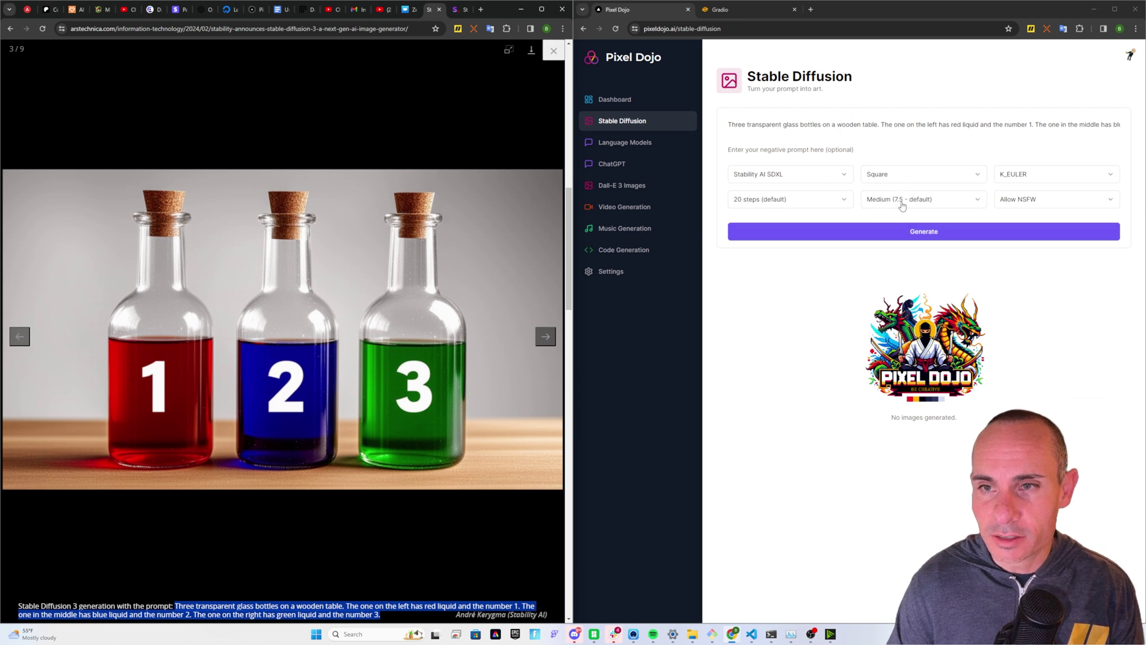
Render the three-glass-bottles prompt with SDXL, then again with DALL-E 3.
click(918, 234)
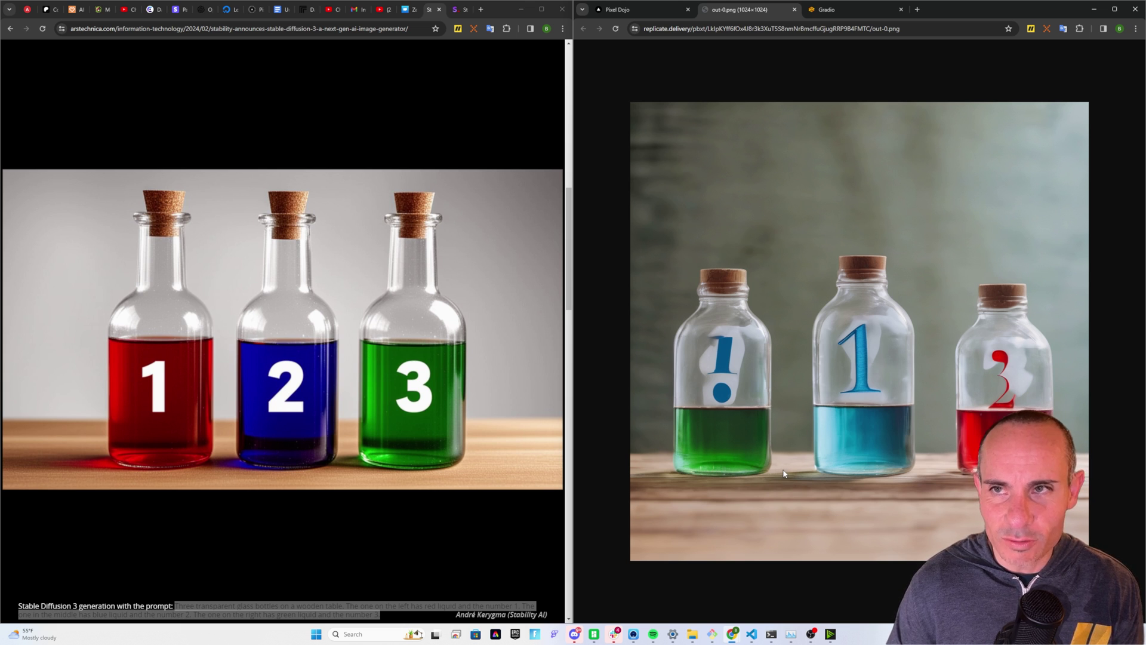
click(618, 10)
click(1013, 124)
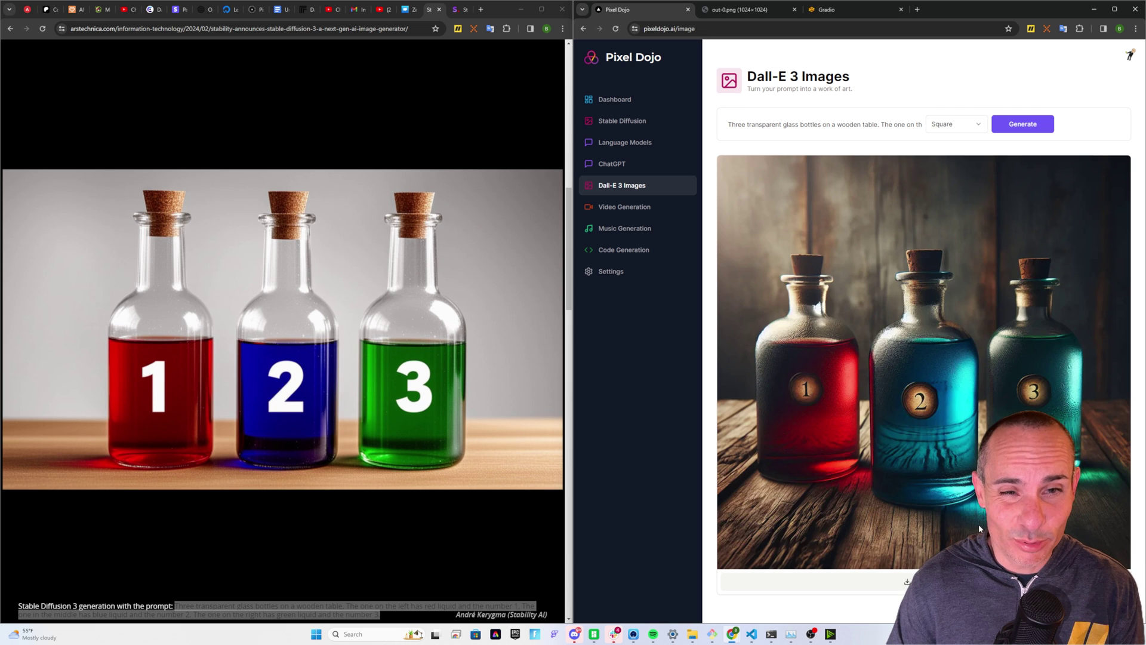
Generate a Square DALL-E 3 image of the horse balancing on a colourful ball.
key(ctrl+3)
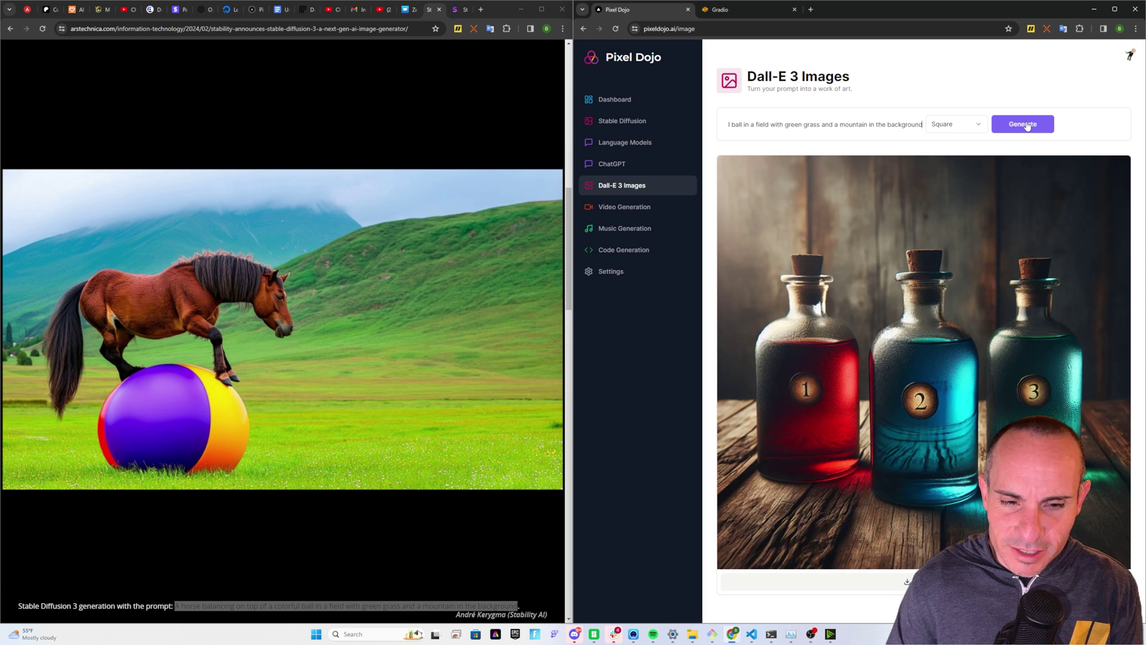
click(1025, 124)
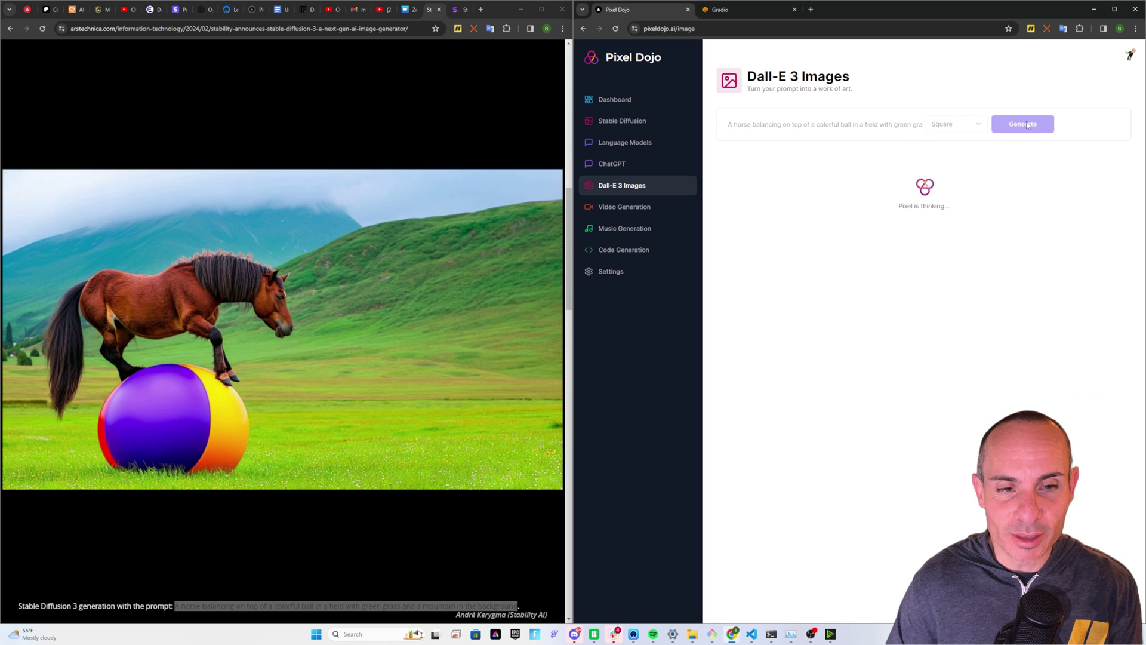
mouse_move(383, 524)
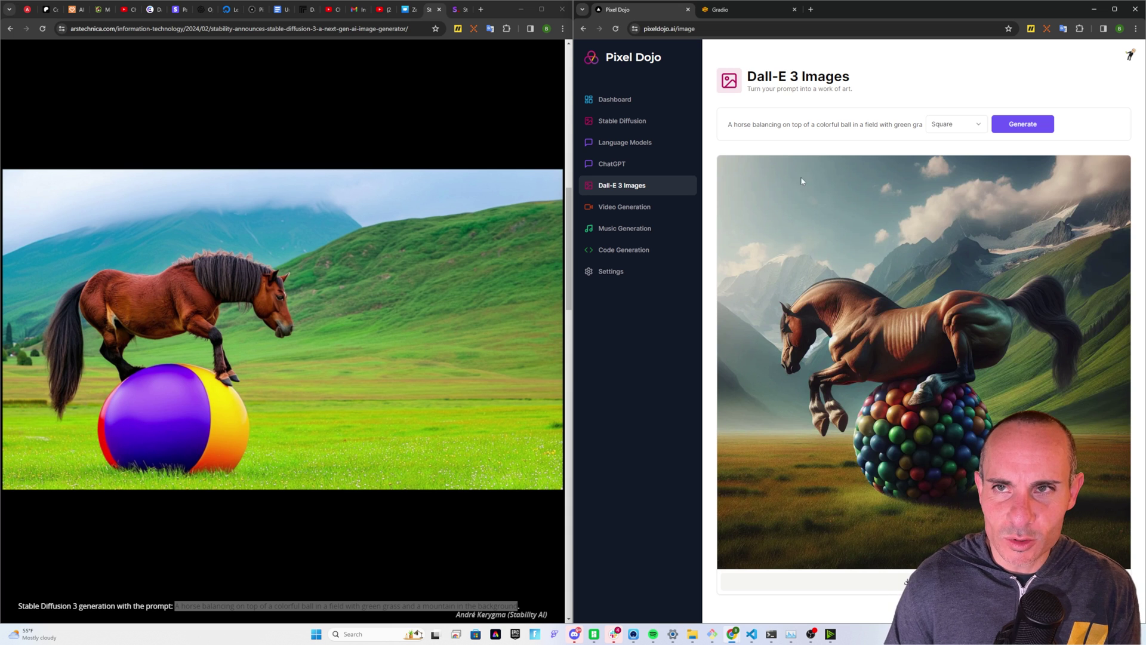
Return to the Stable Diffusion page and view the SDXL horse-on-ball render full size as out-0.png.
key(alt+Left)
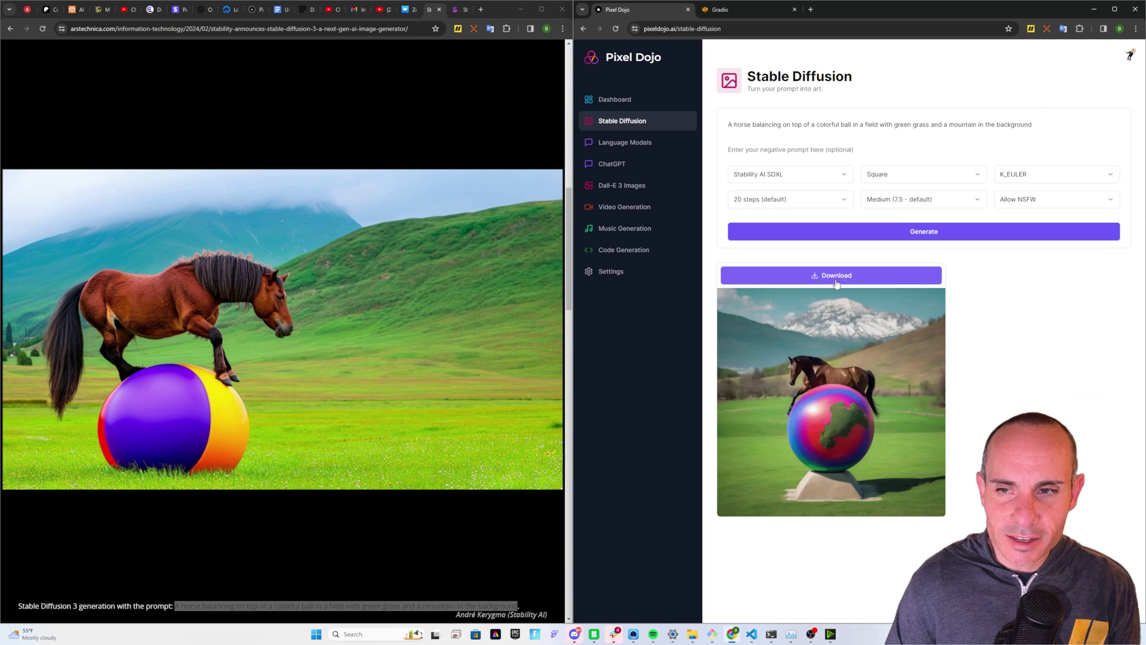
click(836, 284)
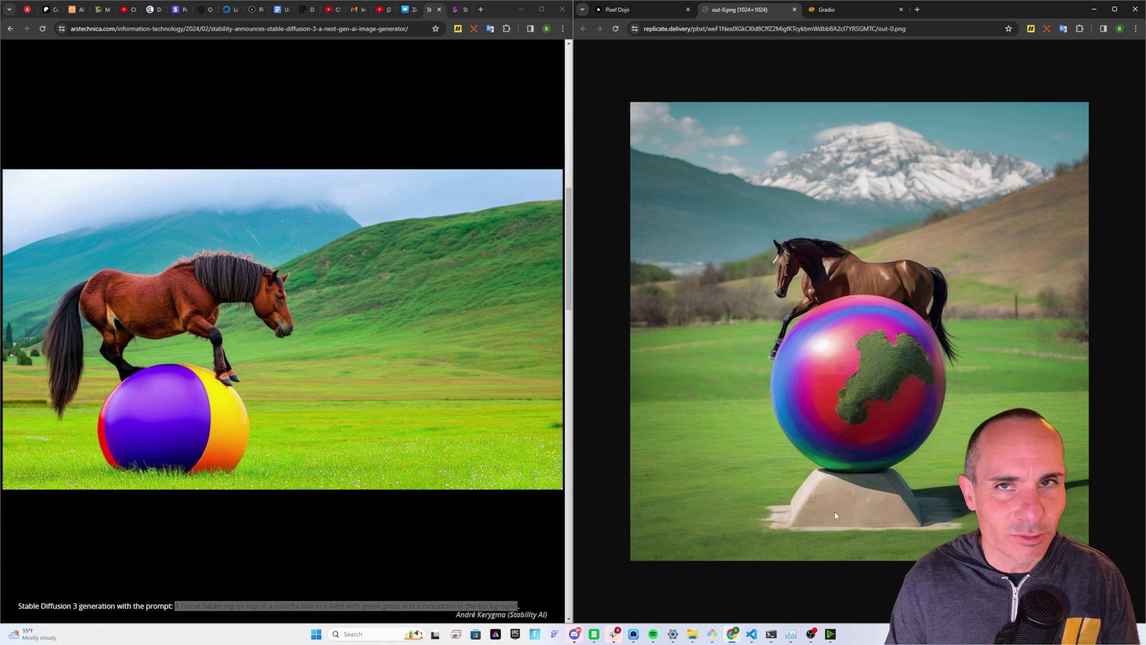
key(ctrl+Tab)
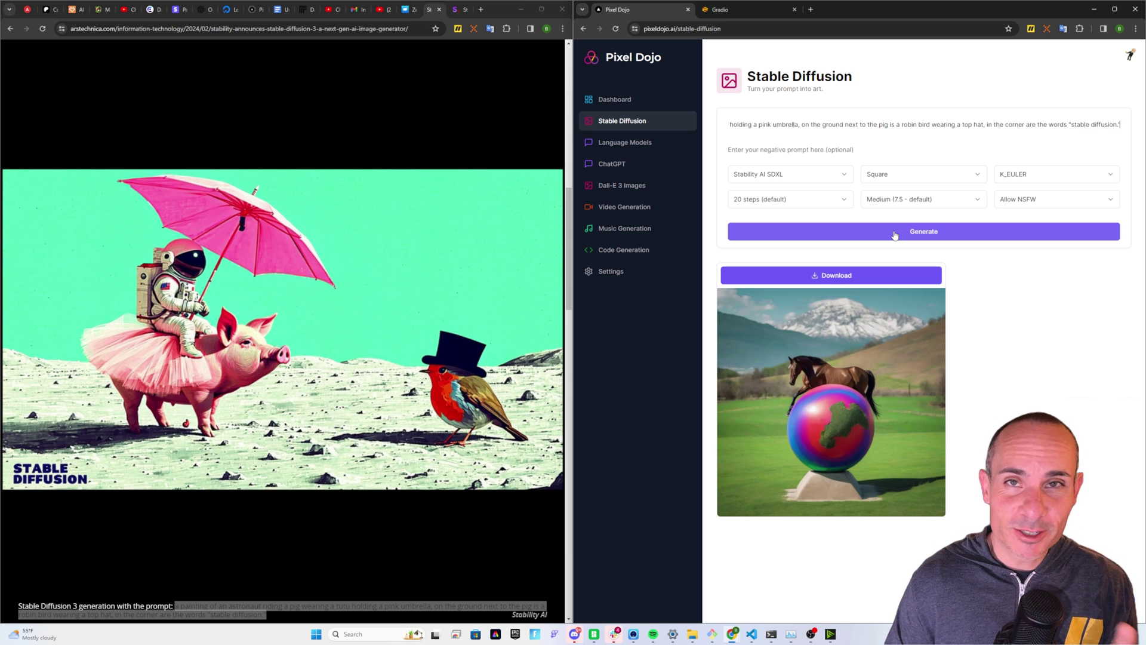
Generate the astronaut-riding-a-pig prompt with SDXL and open the result full size in a new tab.
mouse_move(379, 499)
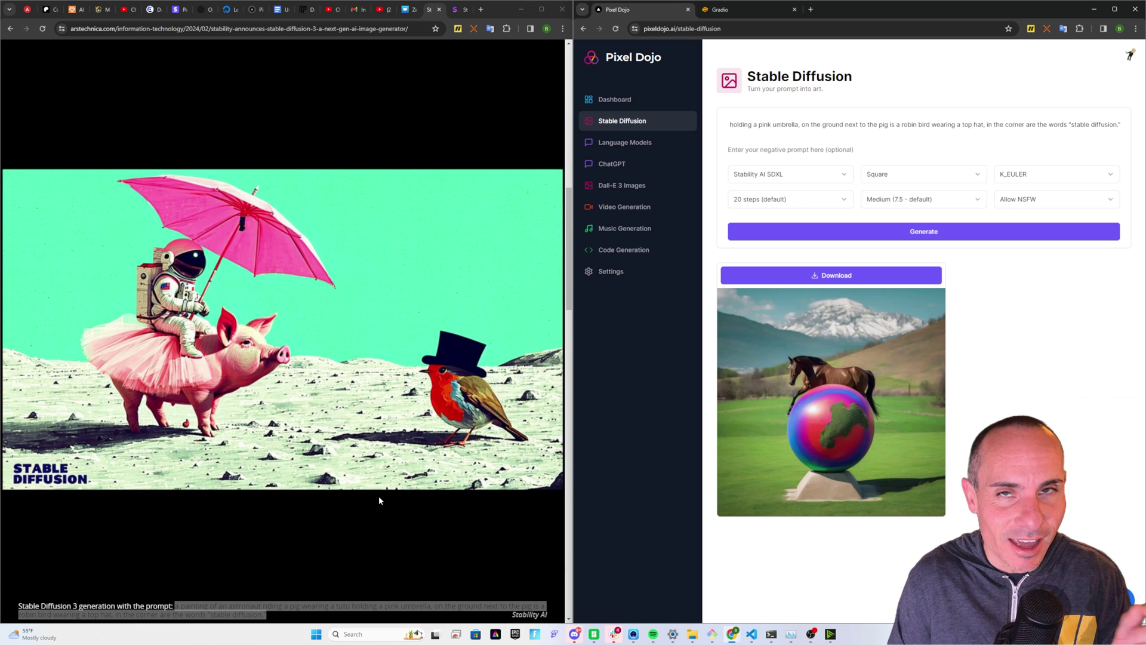
click(946, 238)
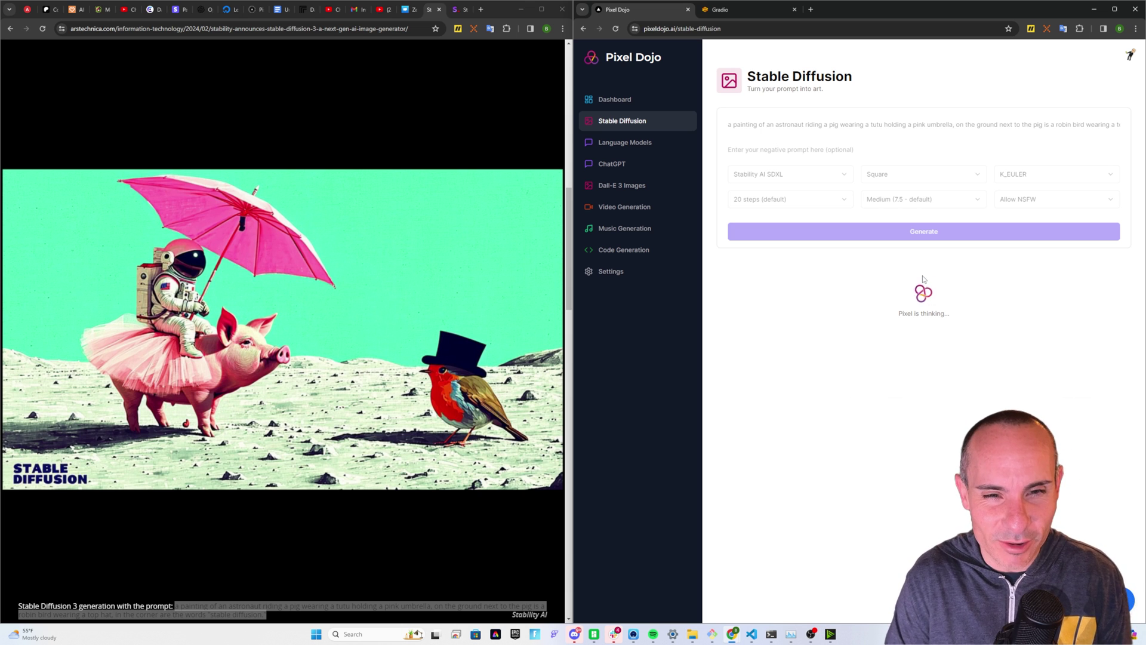
click(845, 276)
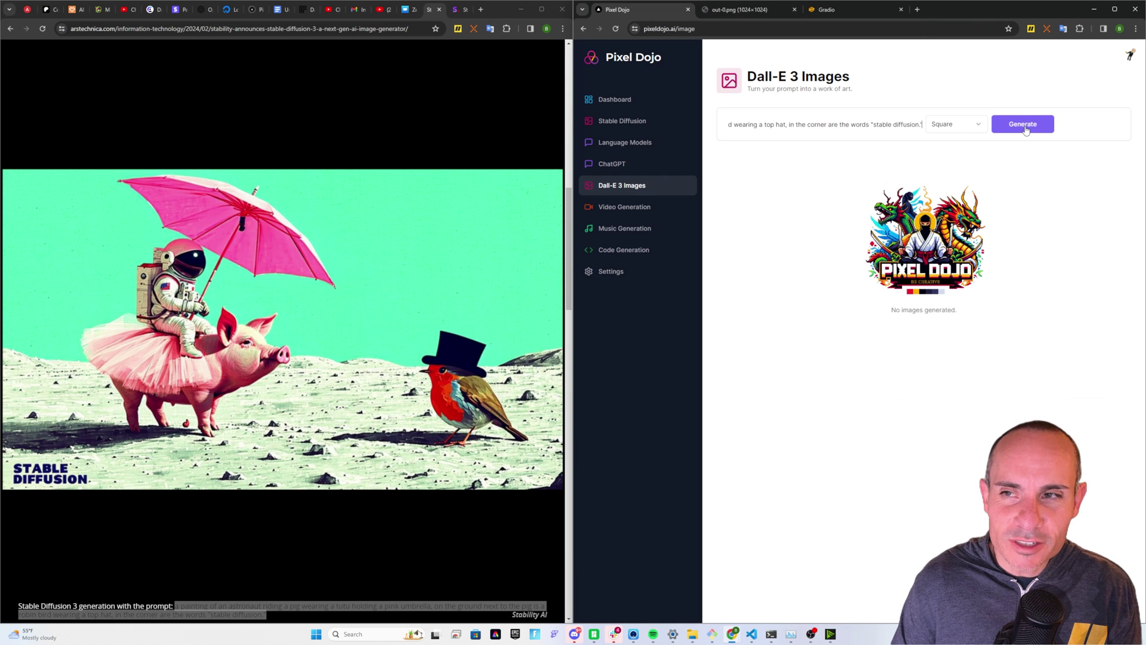
Render the astronaut-with-pink-umbrella-on-a-pig prompt in DALL-E 3 and open it full size in a new tab.
click(1023, 126)
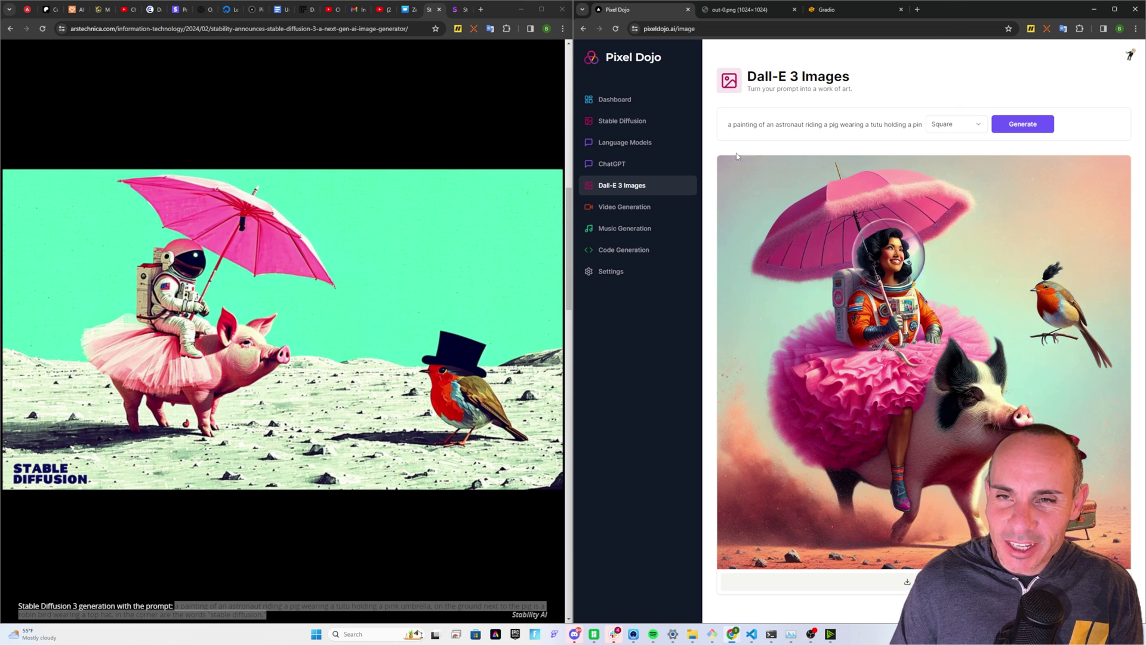
click(978, 279)
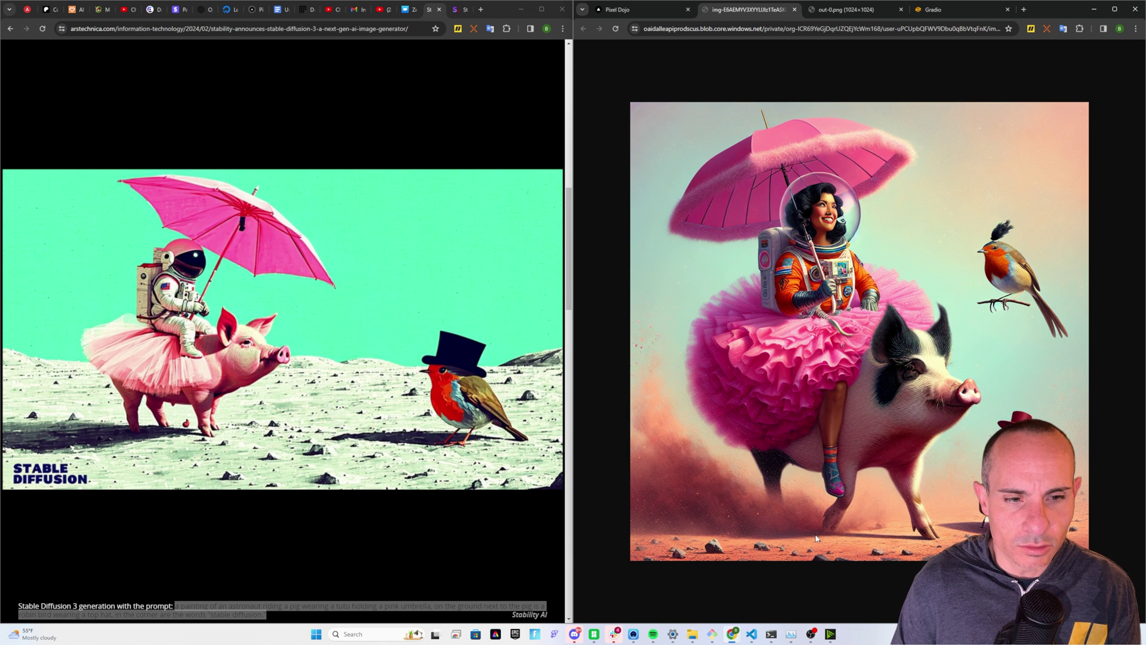
Switch to the Gradio Stable Cascade demo to review its astronaut-on-a-pig output.
key(ctrl+4)
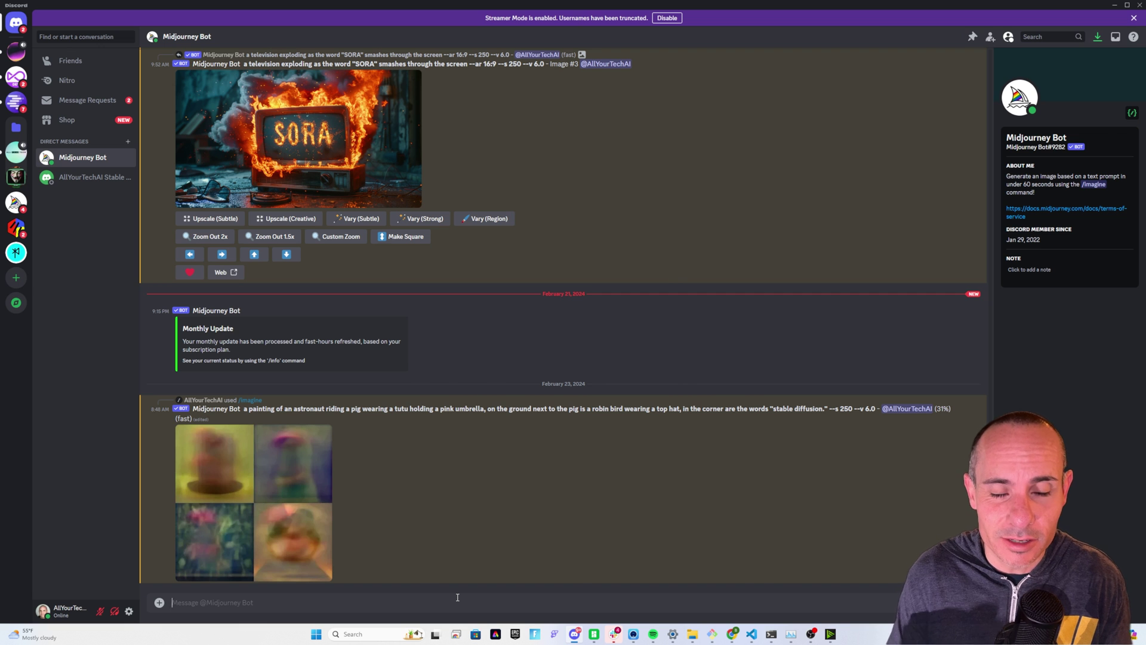
Enlarge the finished Midjourney grid of the astronaut riding a pig.
click(272, 449)
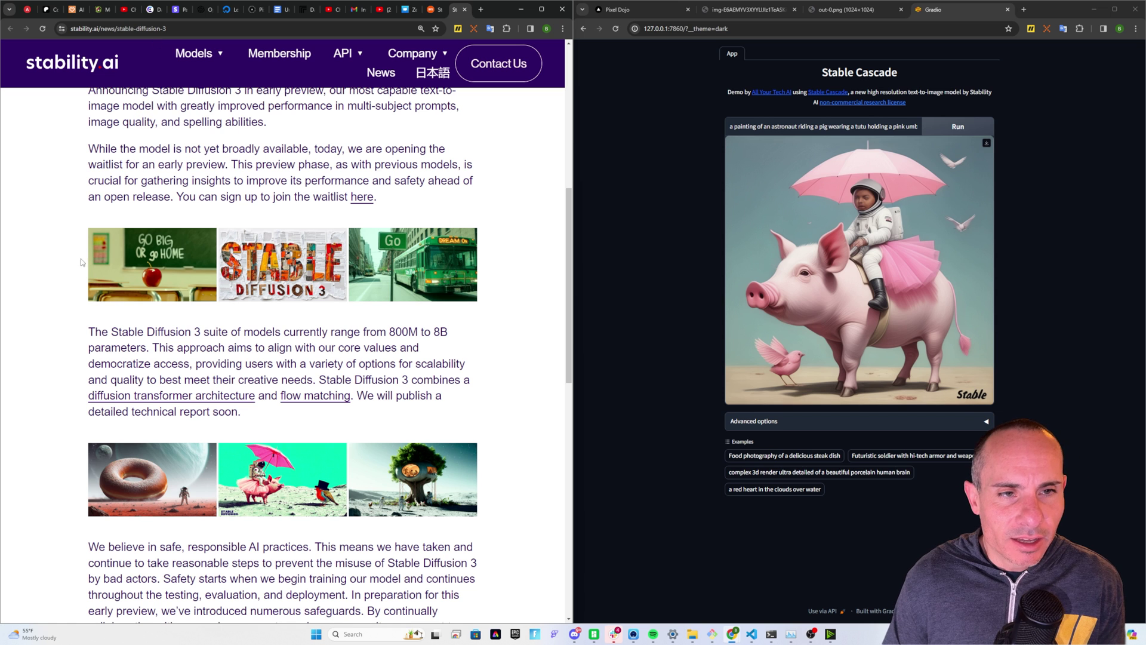
View the SD3 article's three header sample images enlarged, then close the viewer.
click(425, 268)
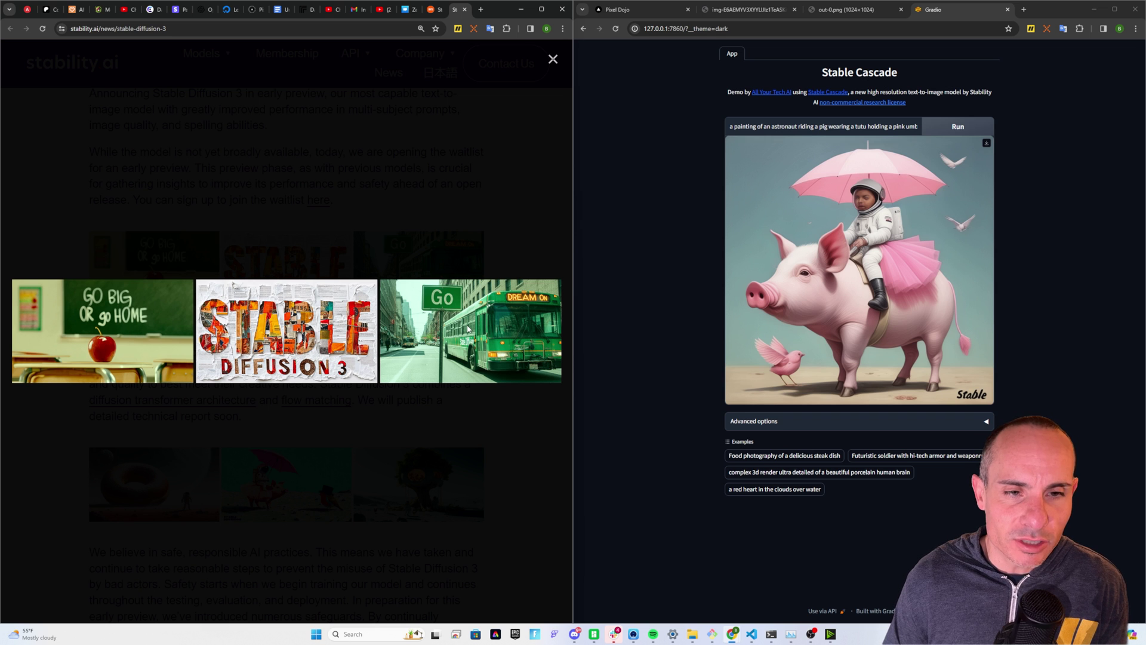
click(553, 58)
scroll(439, 340, down, 1)
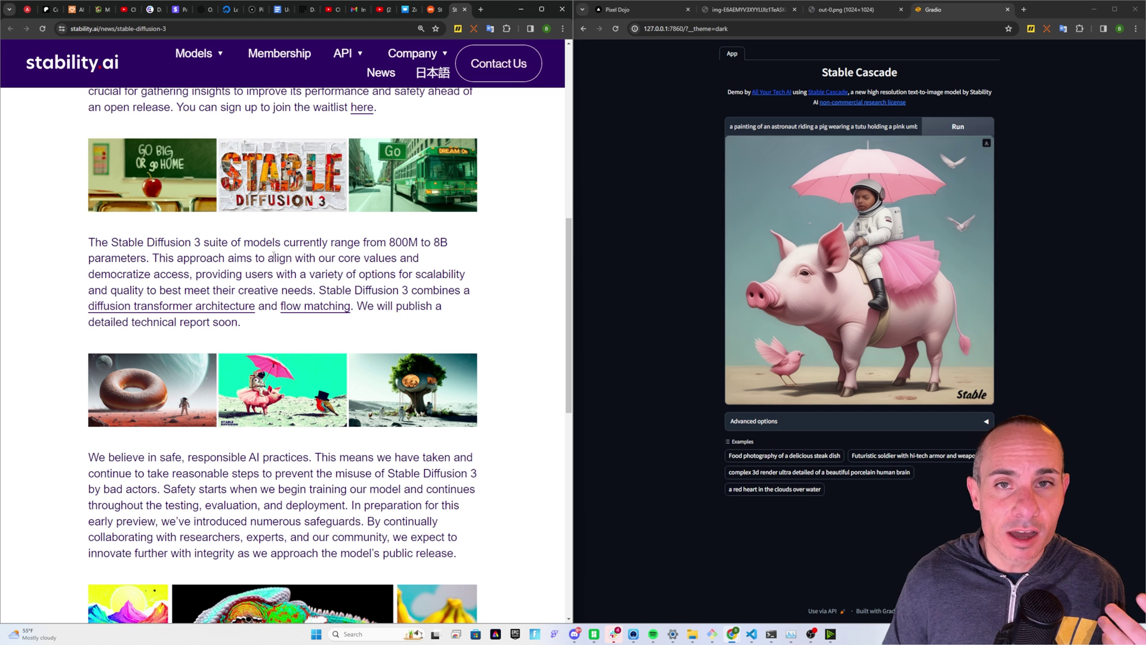
Maximize the article window and highlight 'range from 800M to 8B parameters'.
click(541, 9)
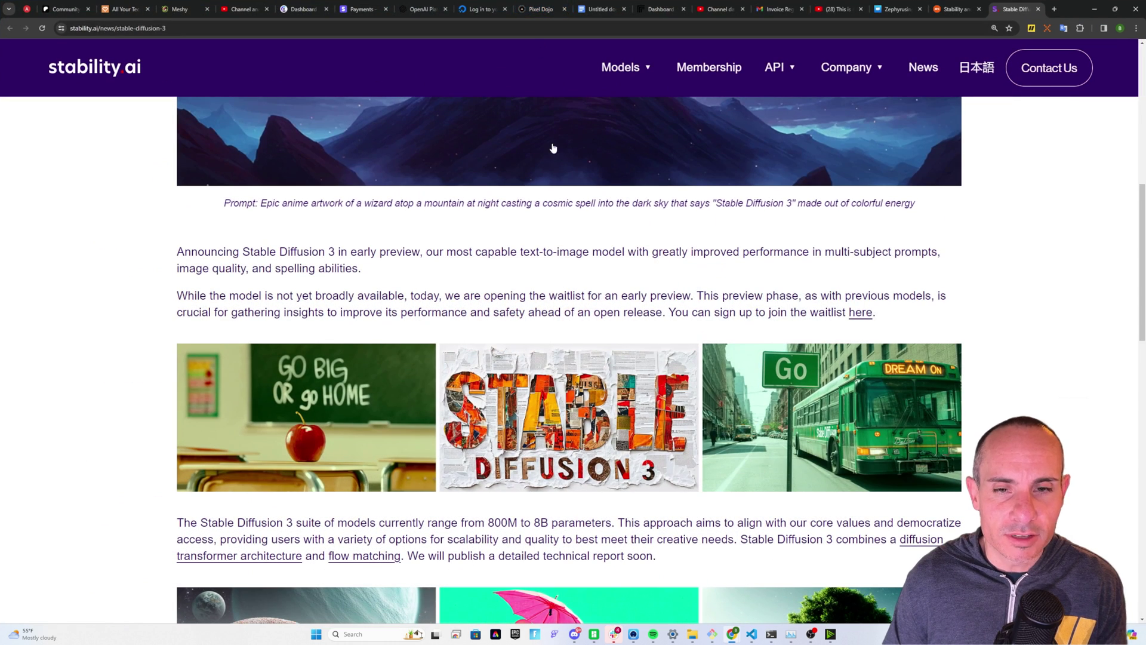
scroll(452, 286, down, 5)
drag(428, 209, 618, 206)
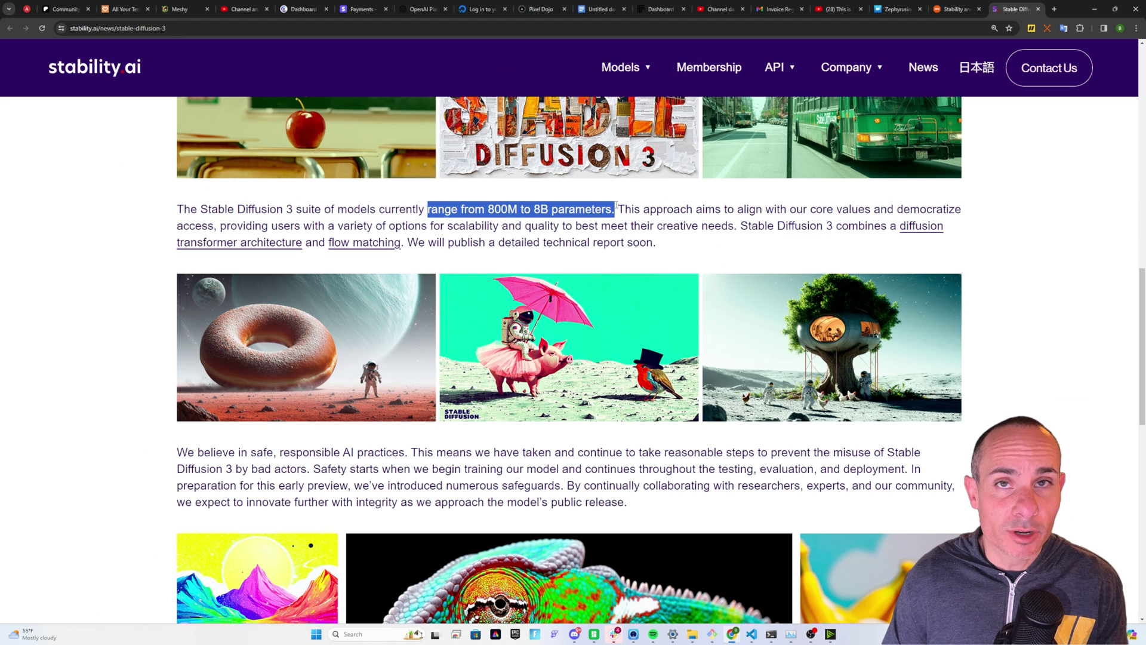